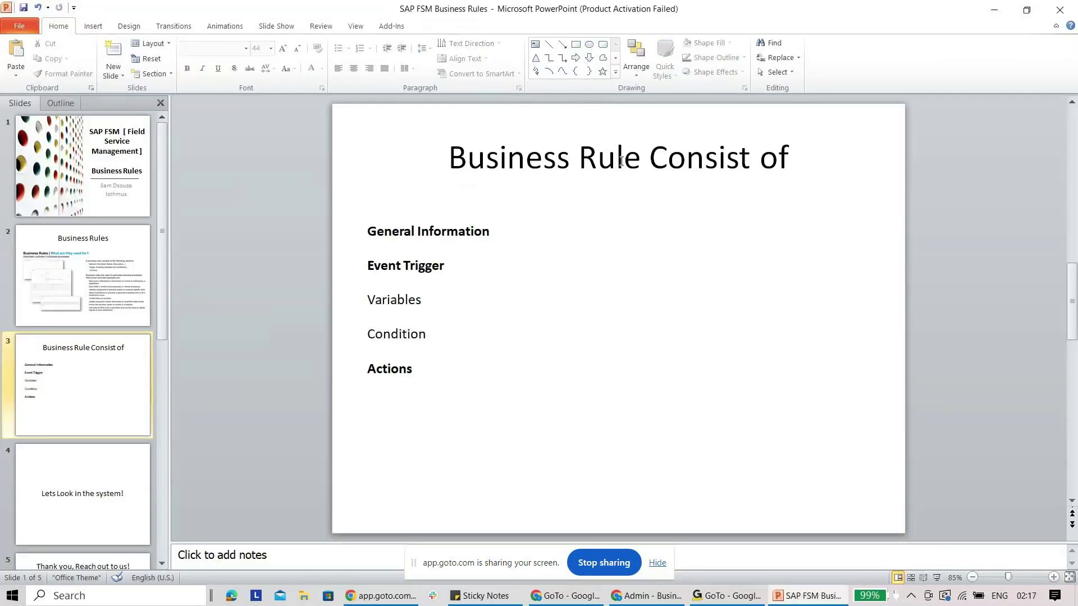
Step: Bring up the Business Rules admin page with a sticky note, then view CustomObjectTest and go back
click(628, 598)
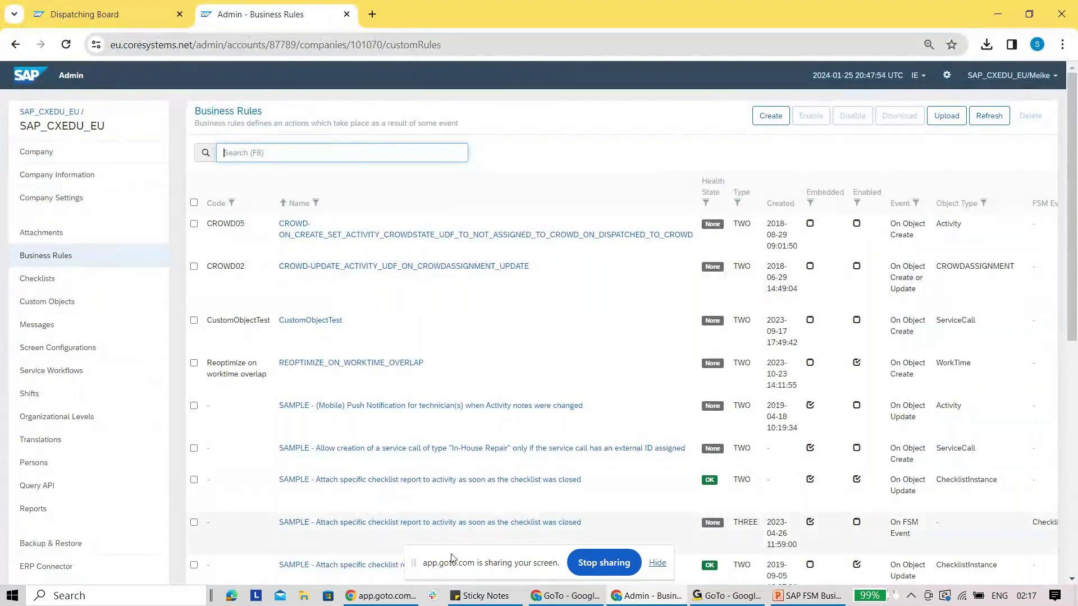
key(ctrl+n)
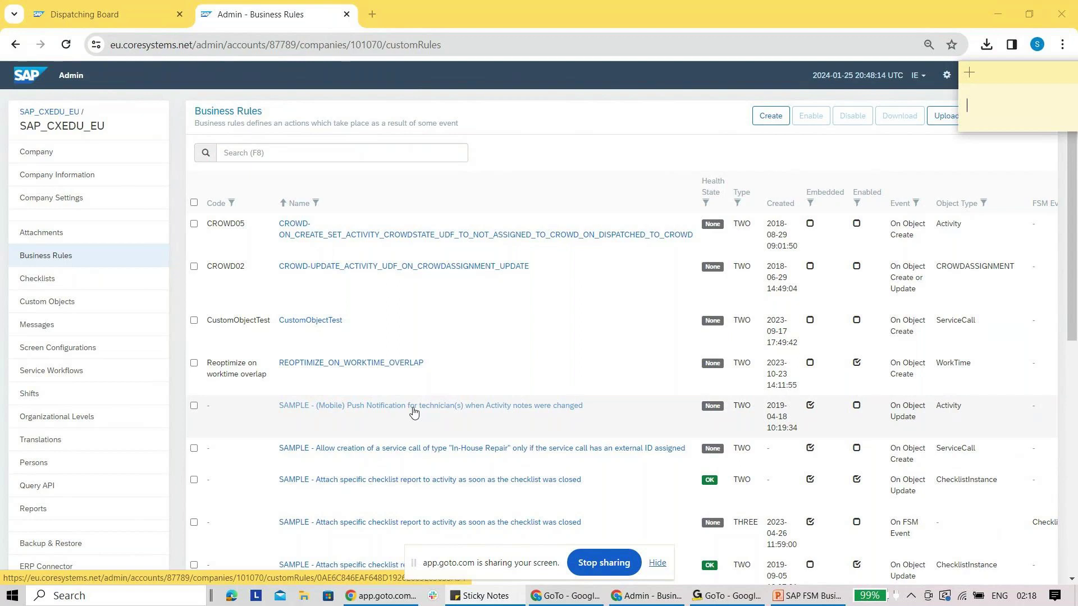
click(320, 323)
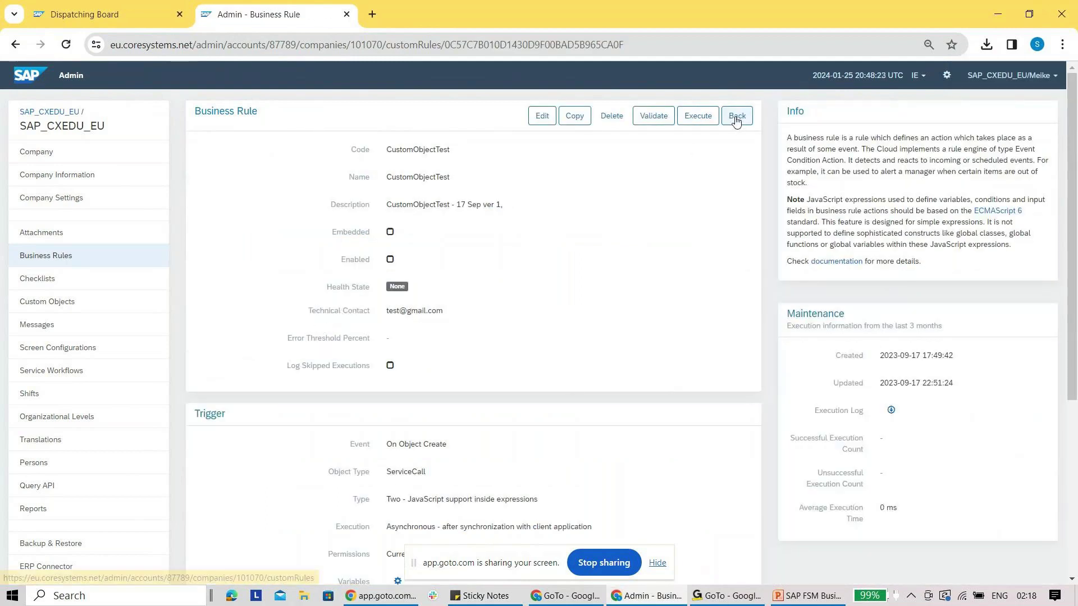
click(736, 117)
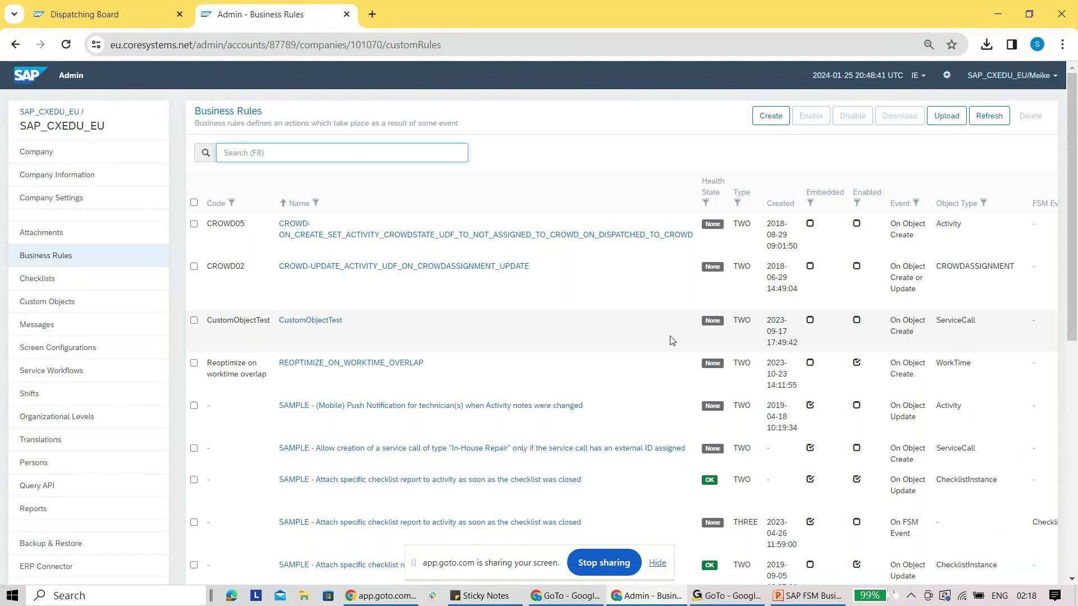
click(326, 325)
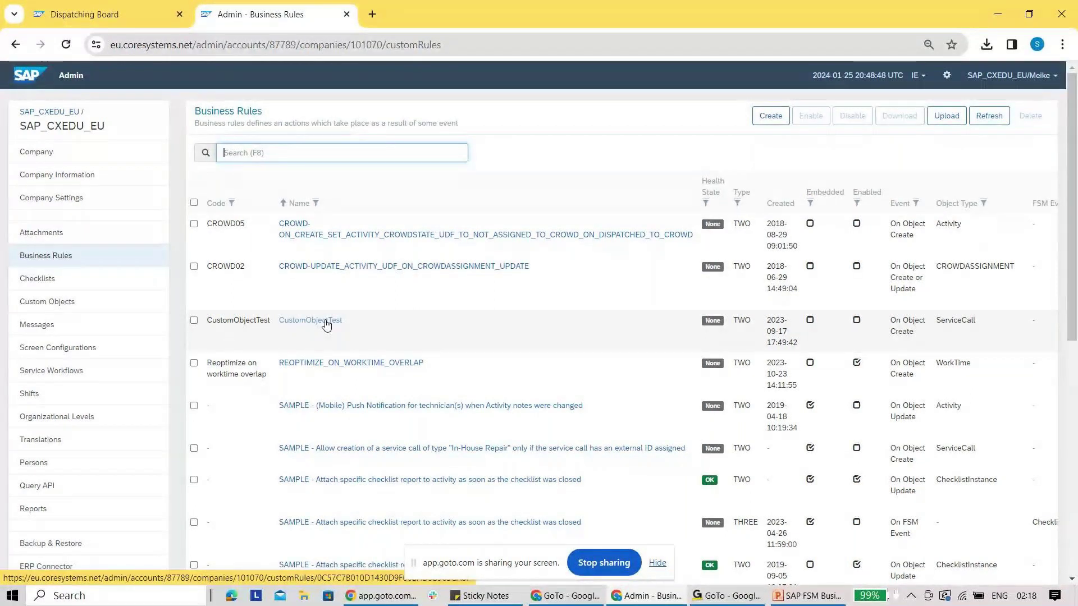
Step: Review CustomObjectTest's On Object Create ServiceCall trigger and Create Object action
click(326, 325)
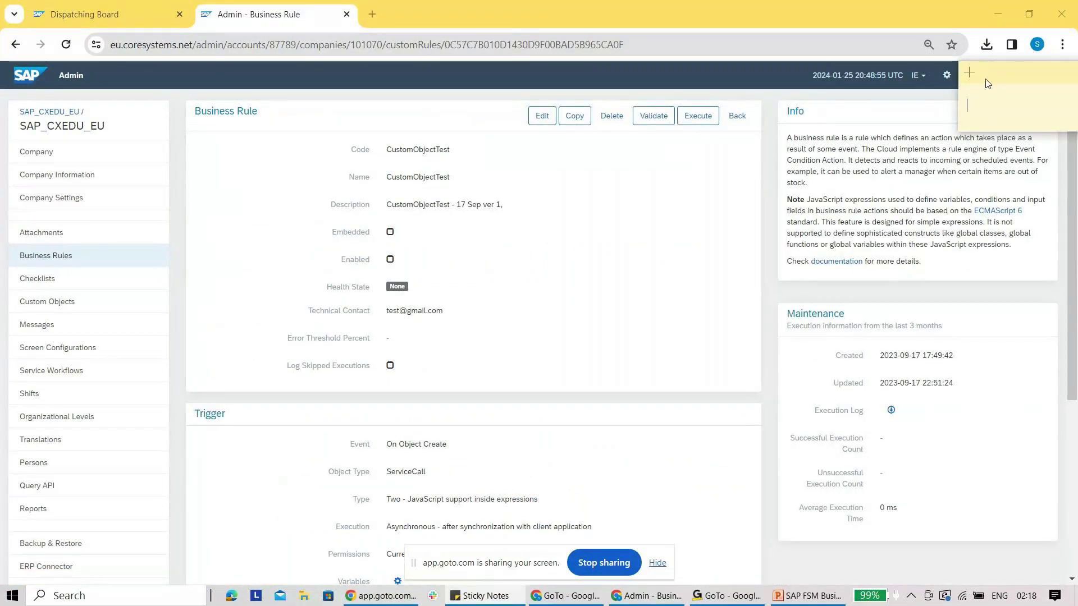
drag(988, 83, 991, 68)
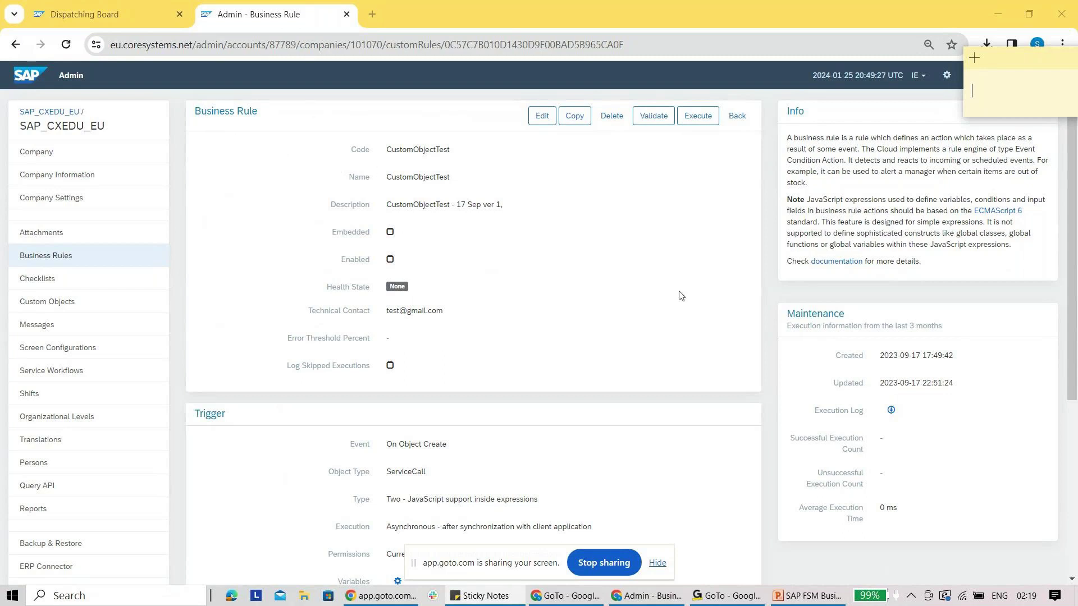
scroll(621, 297, down, 2)
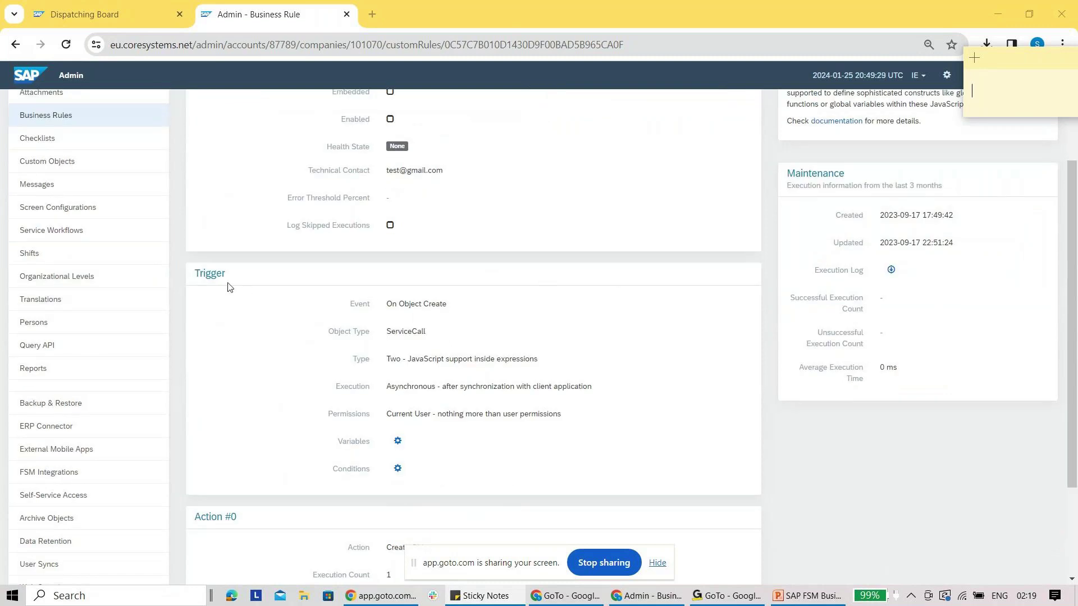
scroll(679, 297, down, 2)
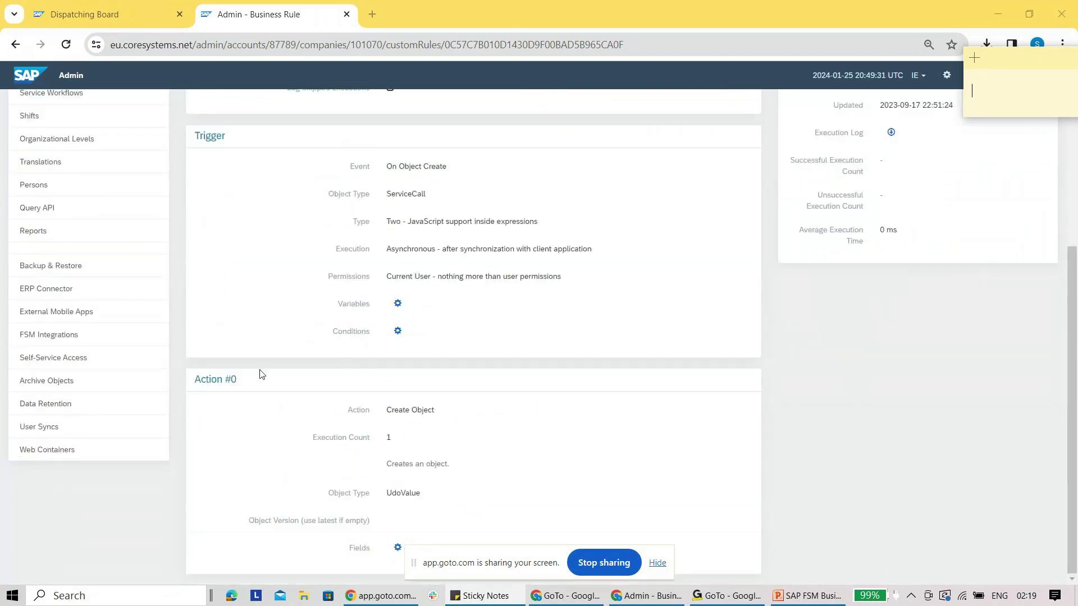
scroll(539, 347, up, 4)
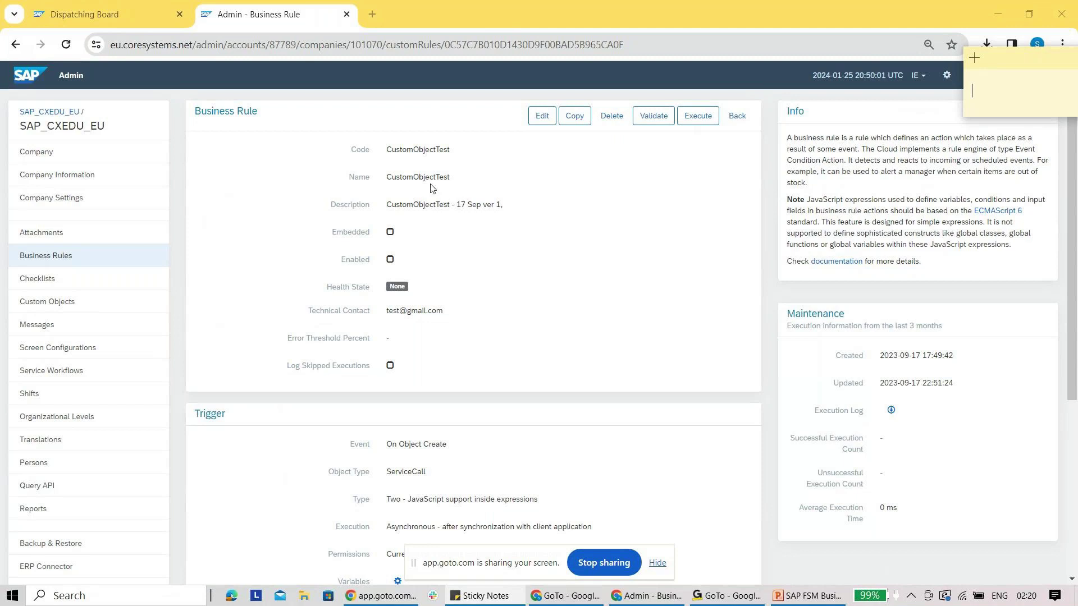
click(542, 116)
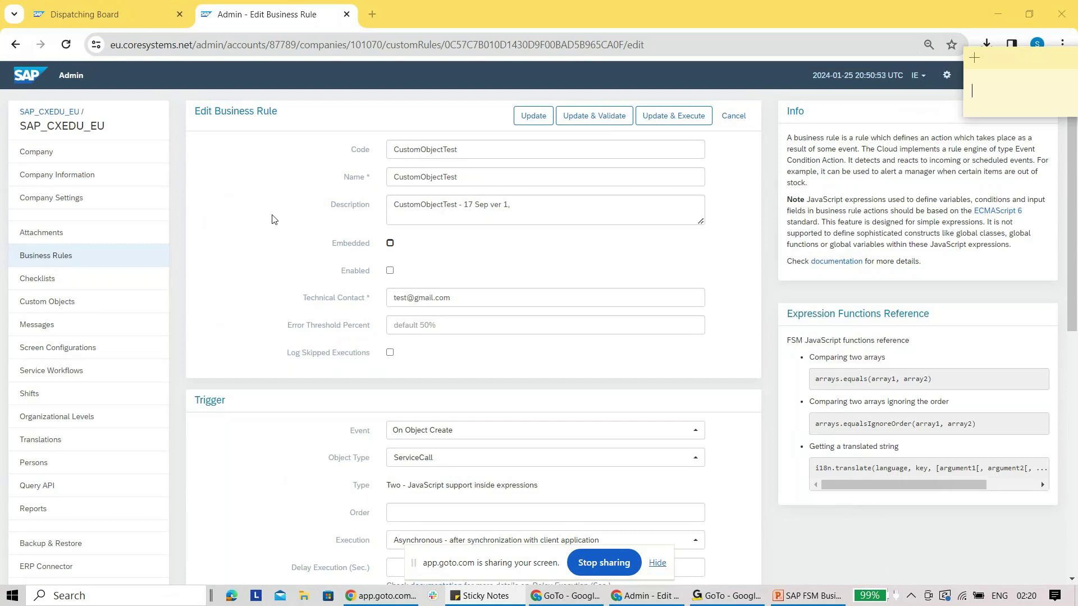
Step: Scroll down the CustomObjectTest edit form to its ServiceCall trigger settings
scroll(295, 278, down, 2)
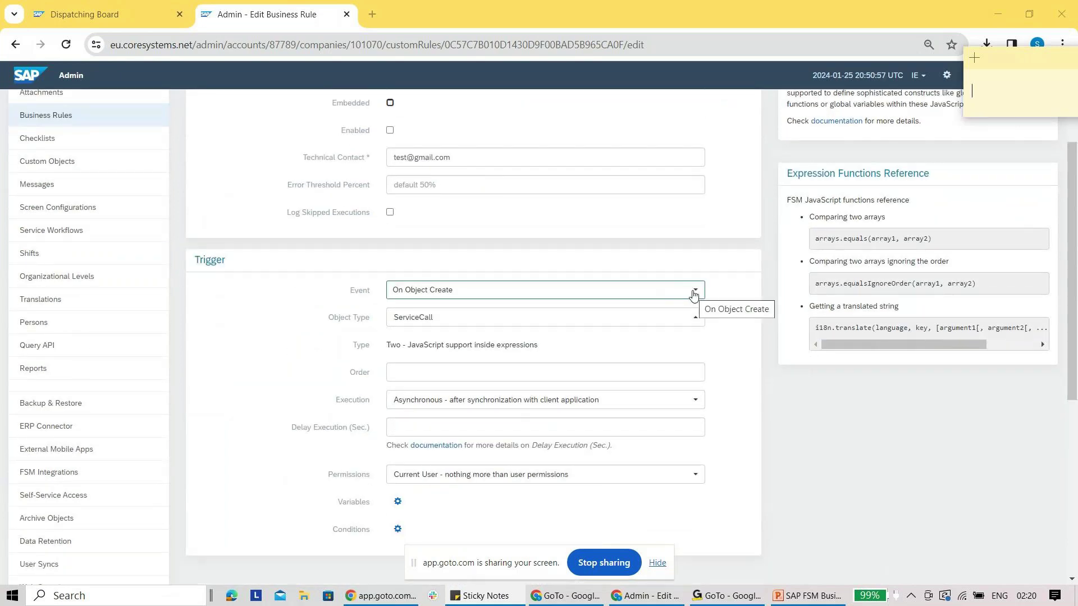
click(695, 292)
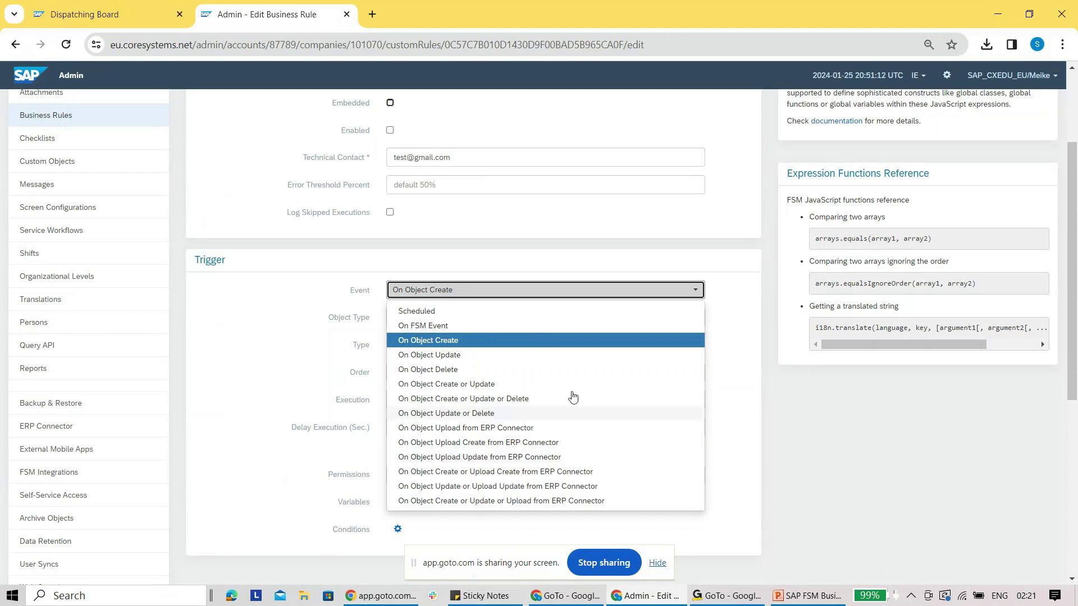
click(304, 299)
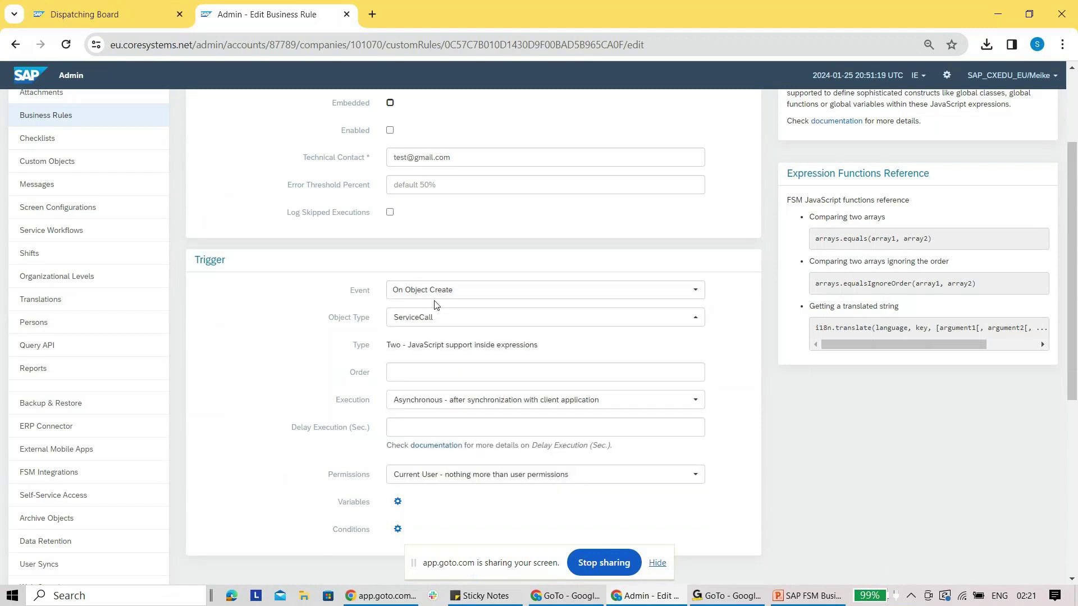
click(697, 324)
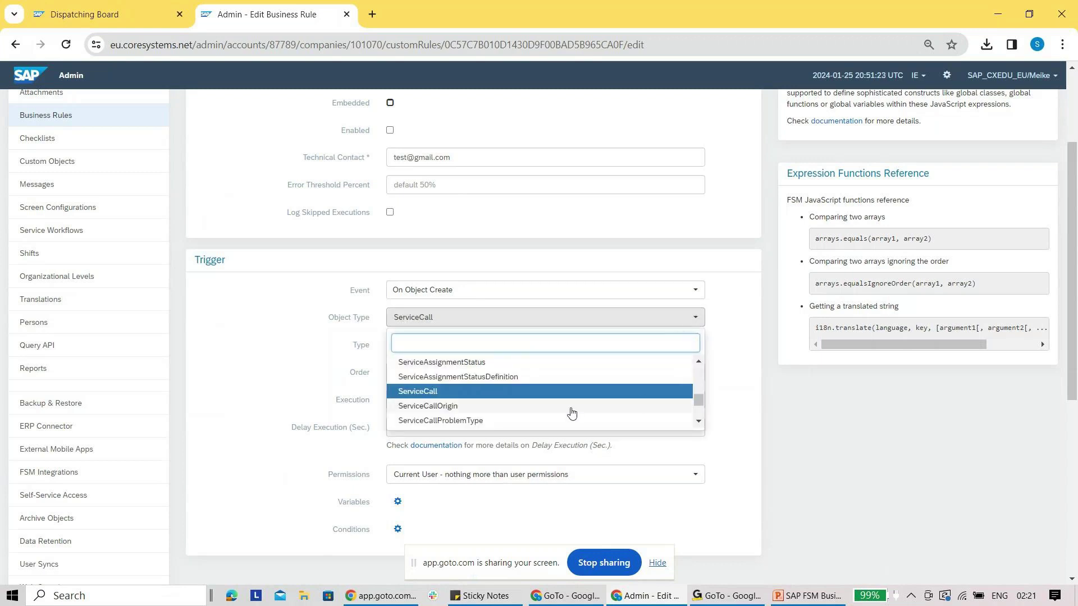
click(699, 422)
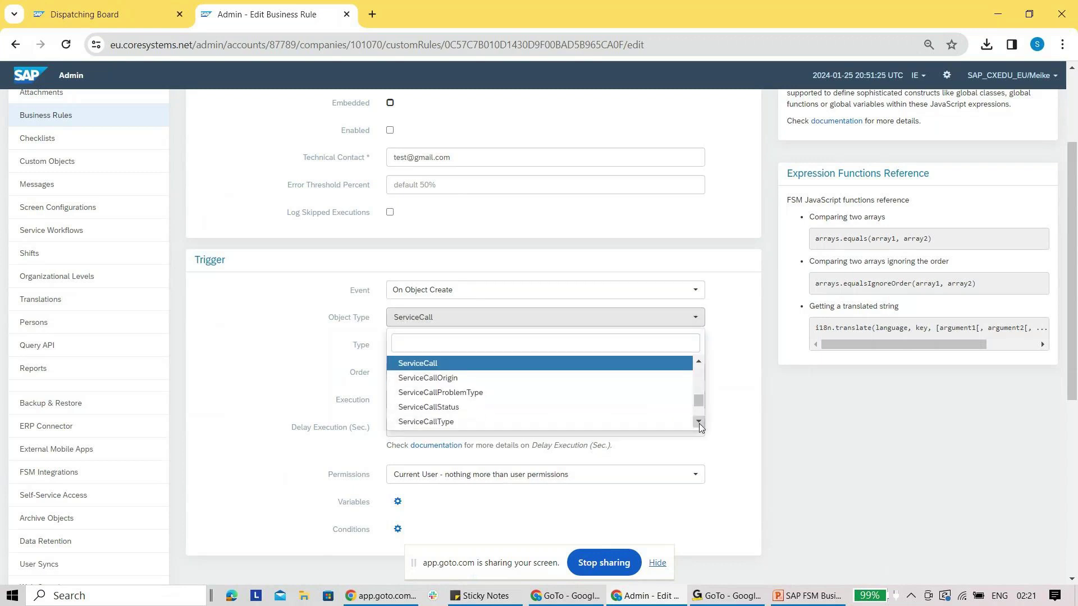
drag(699, 424, 702, 414)
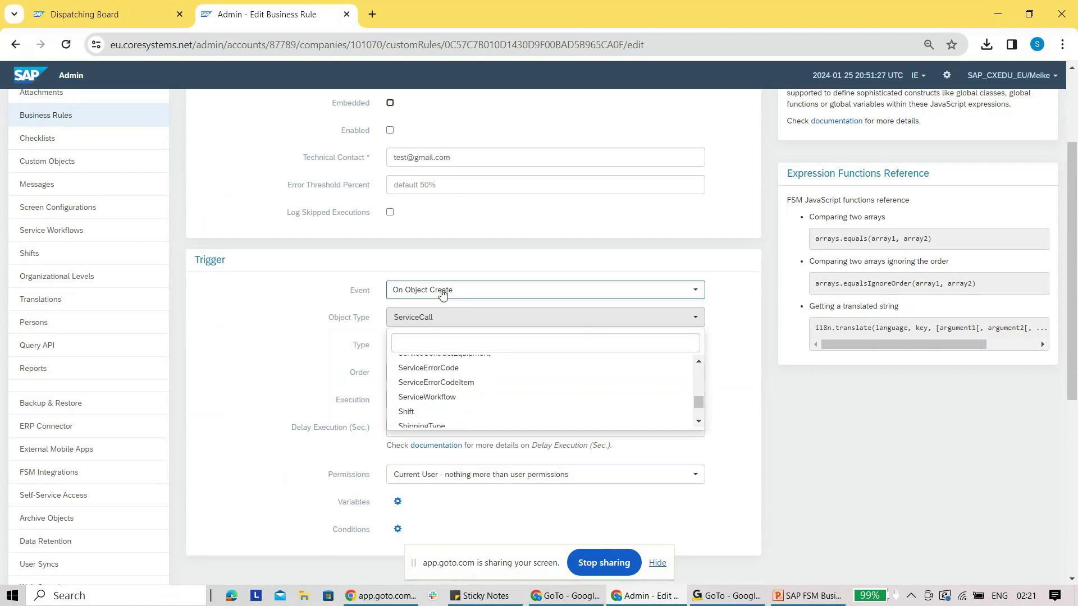
click(318, 338)
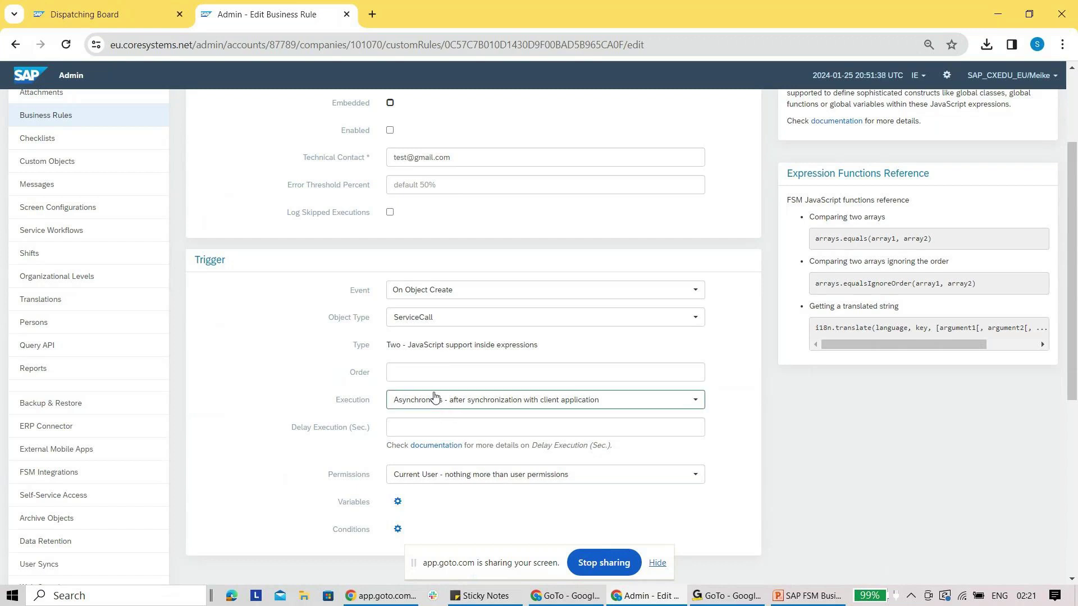
Step: Leave execution mode at Asynchronous and expand the trigger's variables: serviceCall, old, new, currentUser, metaScLc
click(694, 402)
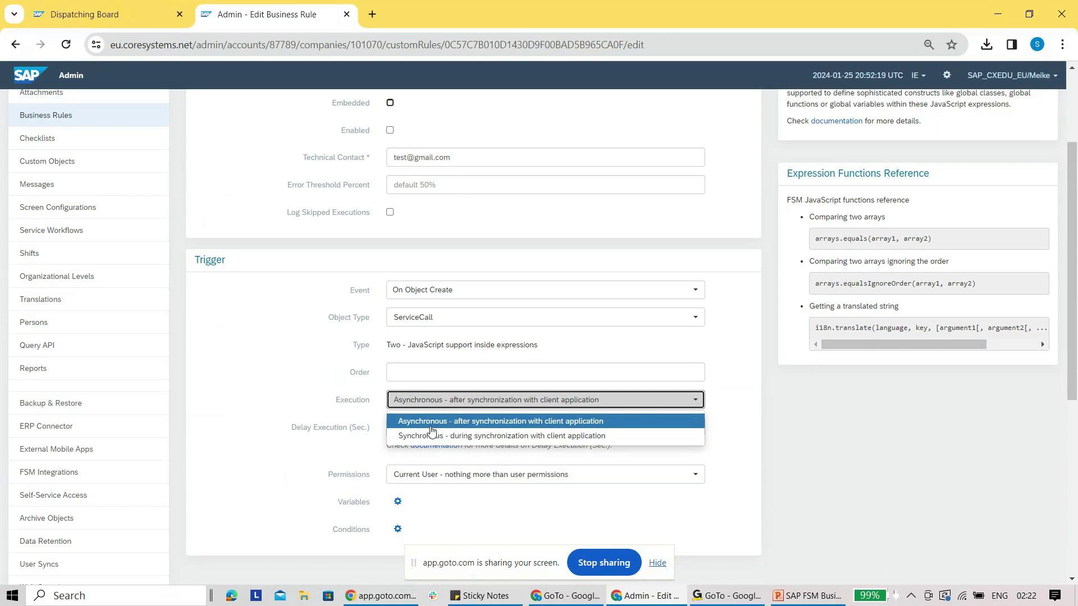
key(shift+Tab)
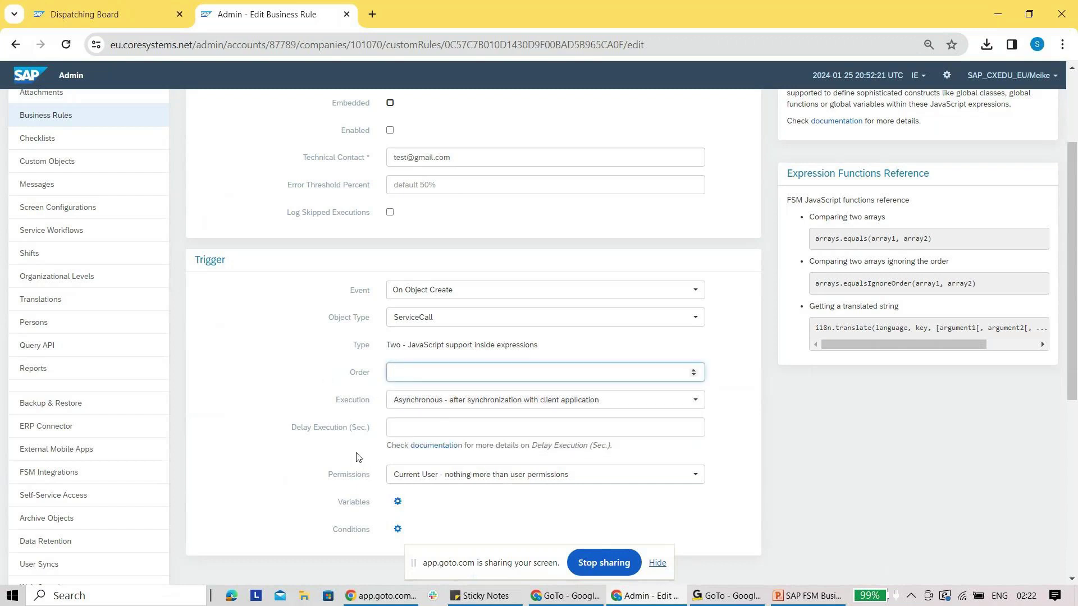
scroll(354, 455, down, 3)
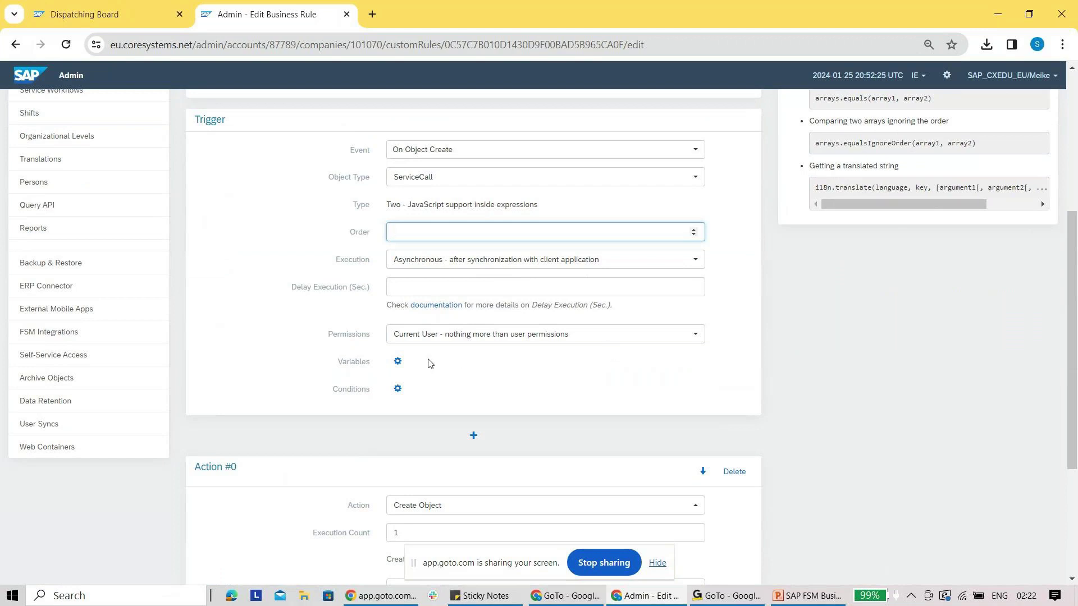
click(402, 363)
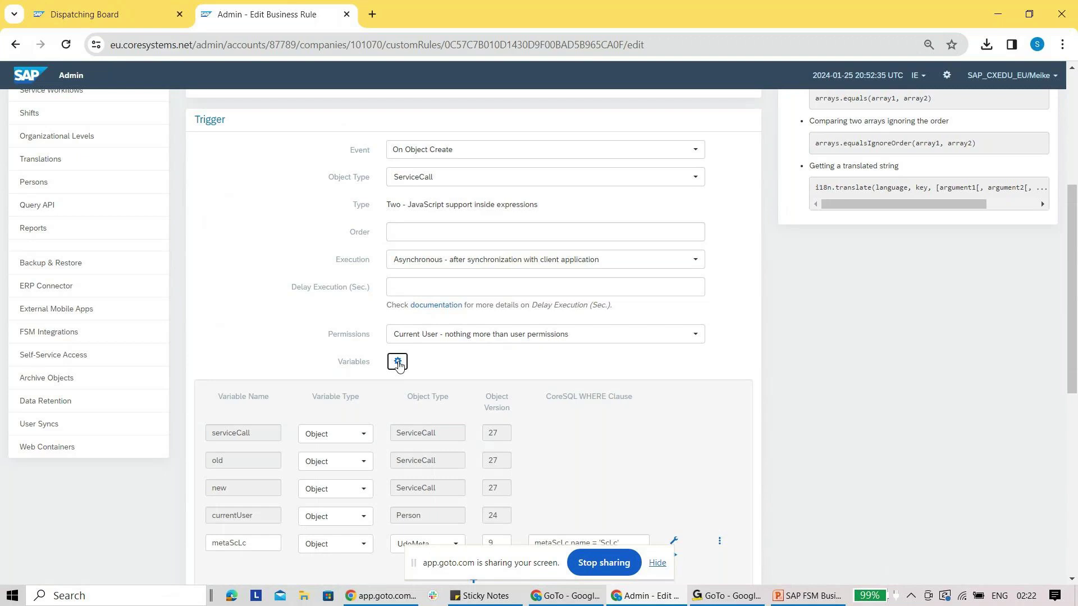
Step: Collapse the variables and add one empty == condition row under Conditions
click(399, 363)
click(397, 390)
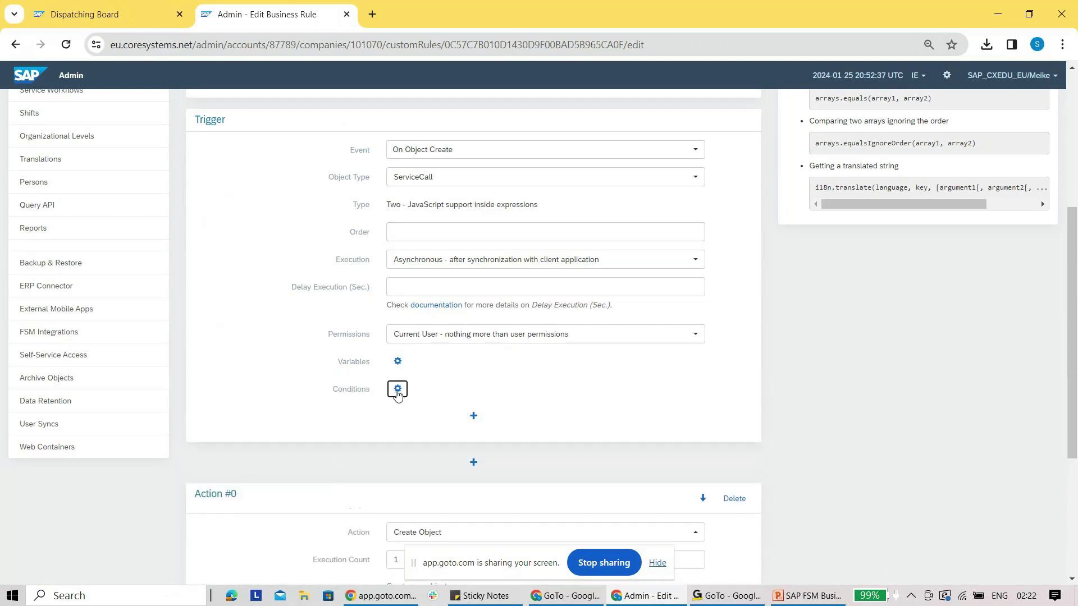
click(474, 416)
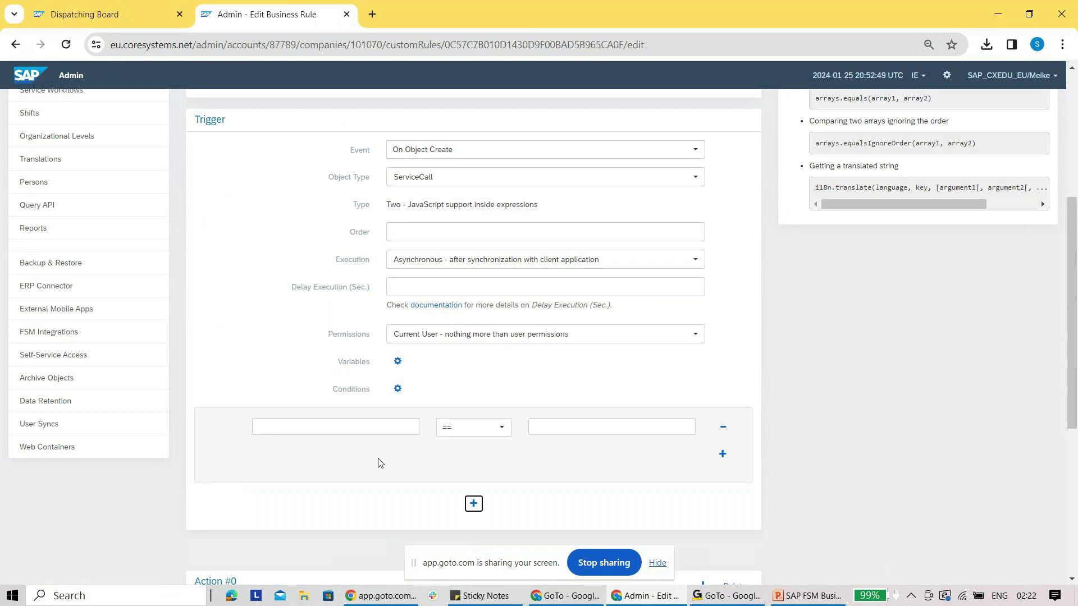
Step: Start the condition's left operand as '${serviceCall.' using the serviceCall autocomplete suggestion
click(350, 432)
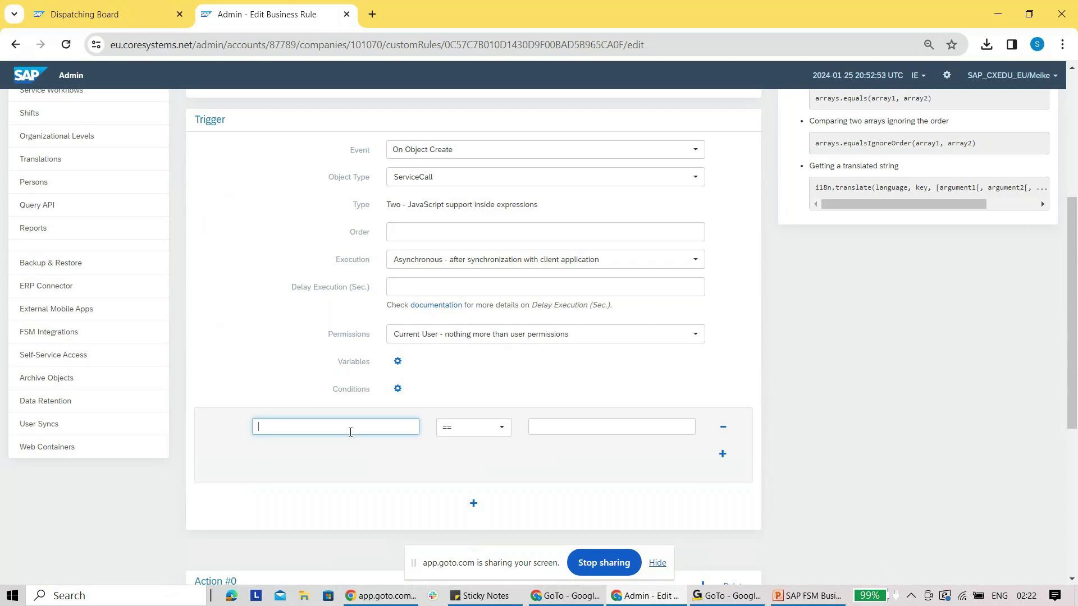
text(${)
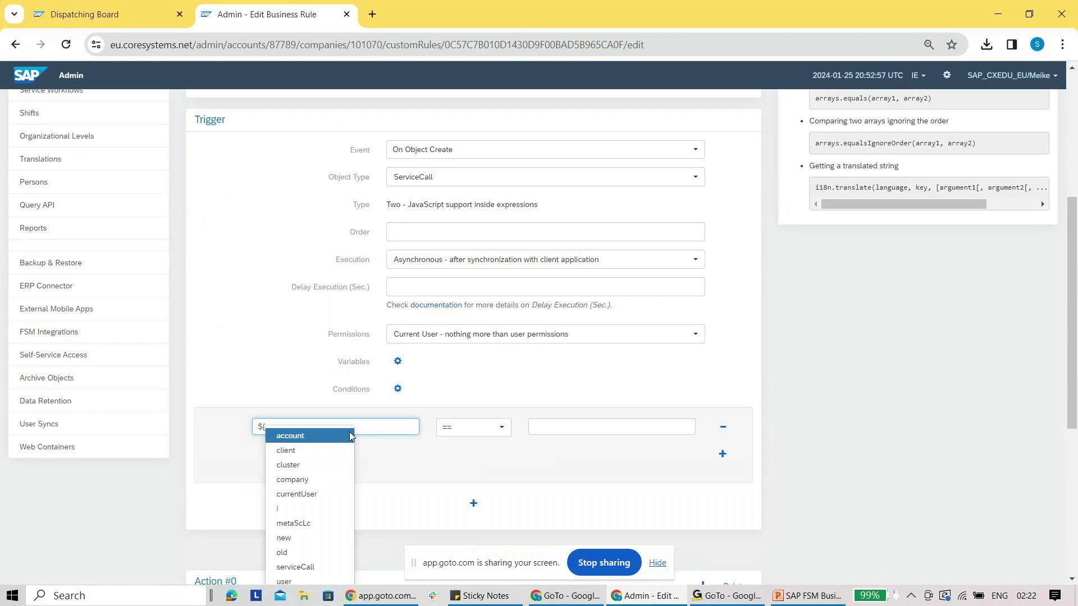
key(Down)
key(Down)
key(Down)
key(Down)
key(Down)
key(Down)
key(Down)
key(Down)
key(Down)
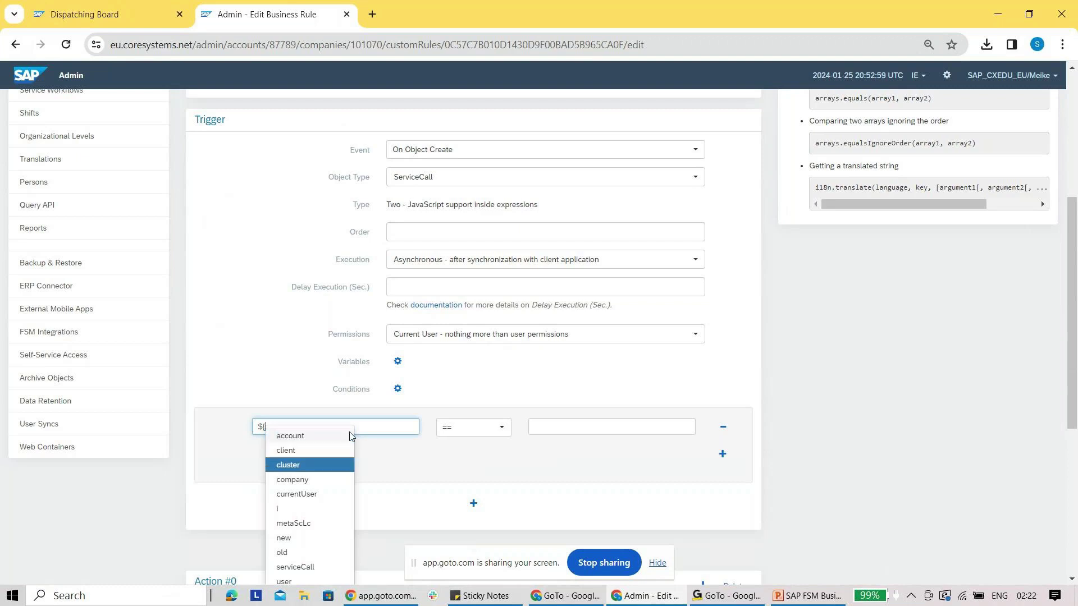
key(Return)
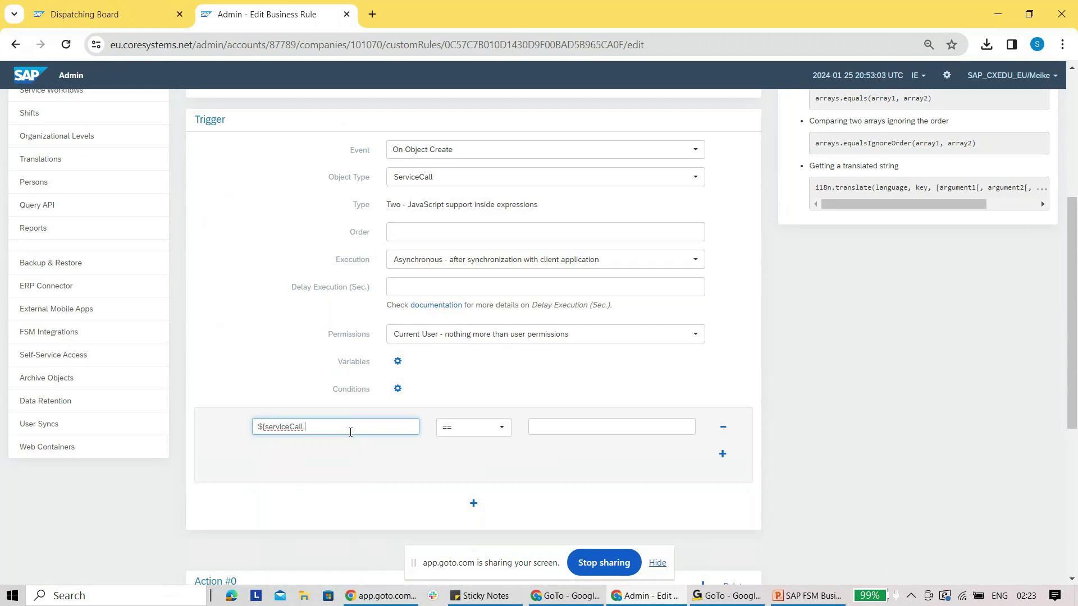
click(264, 326)
scroll(303, 347, down, 5)
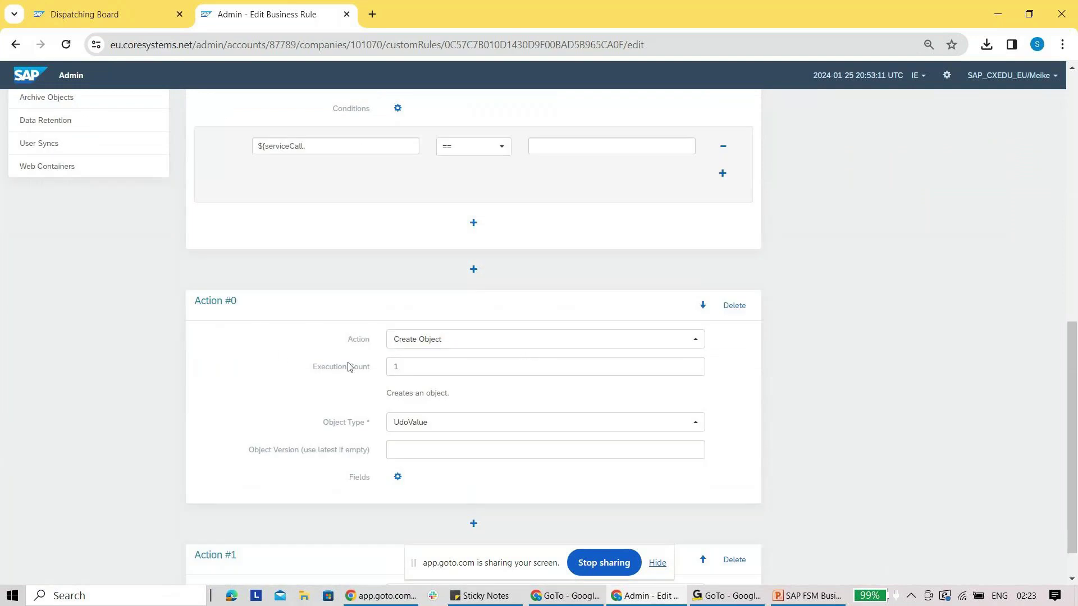
Step: Insert a new empty action after Create Object and move it up one position
scroll(302, 378, up, 1)
scroll(302, 378, up, 5)
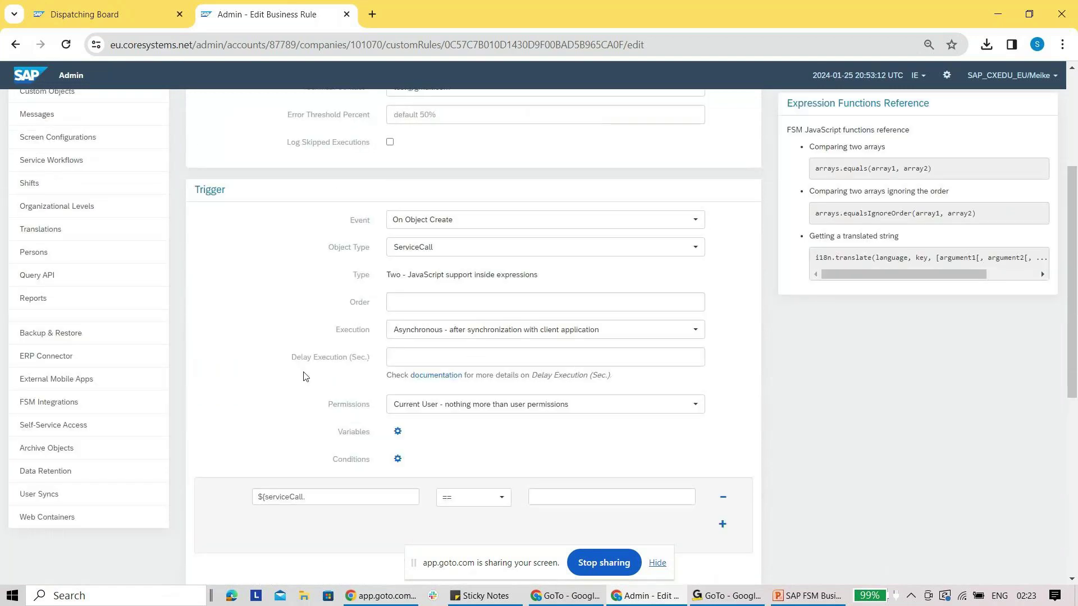
scroll(373, 340, down, 4)
scroll(373, 341, down, 1)
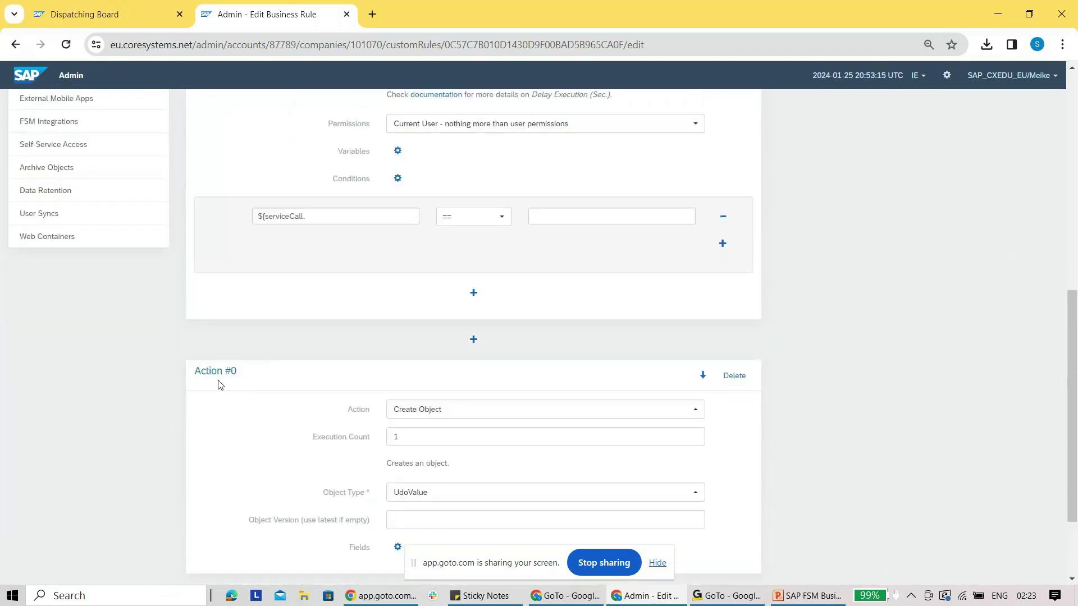
scroll(233, 412, down, 2)
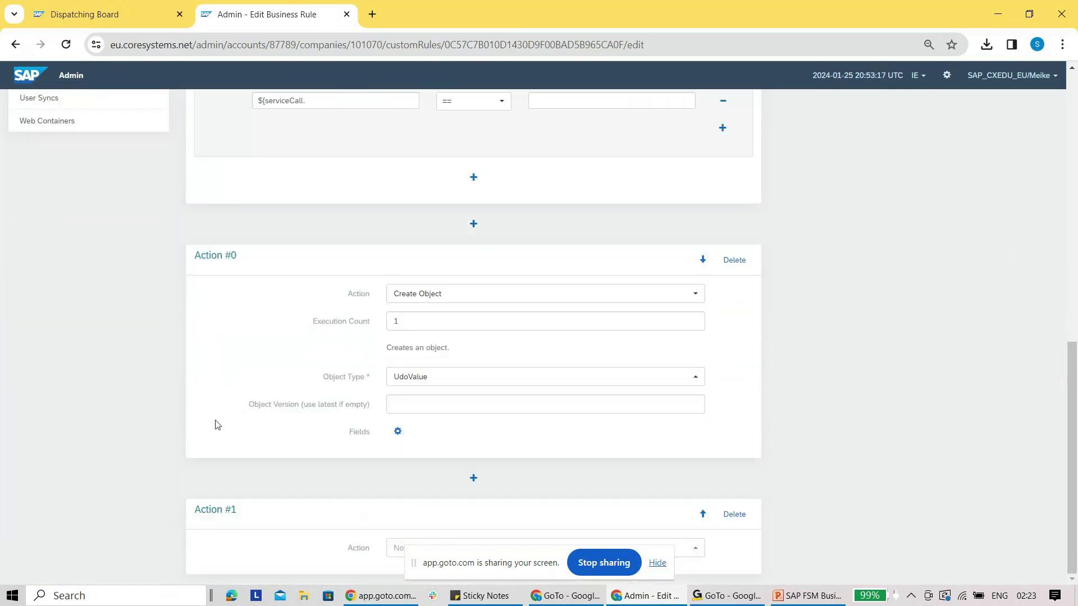
click(474, 483)
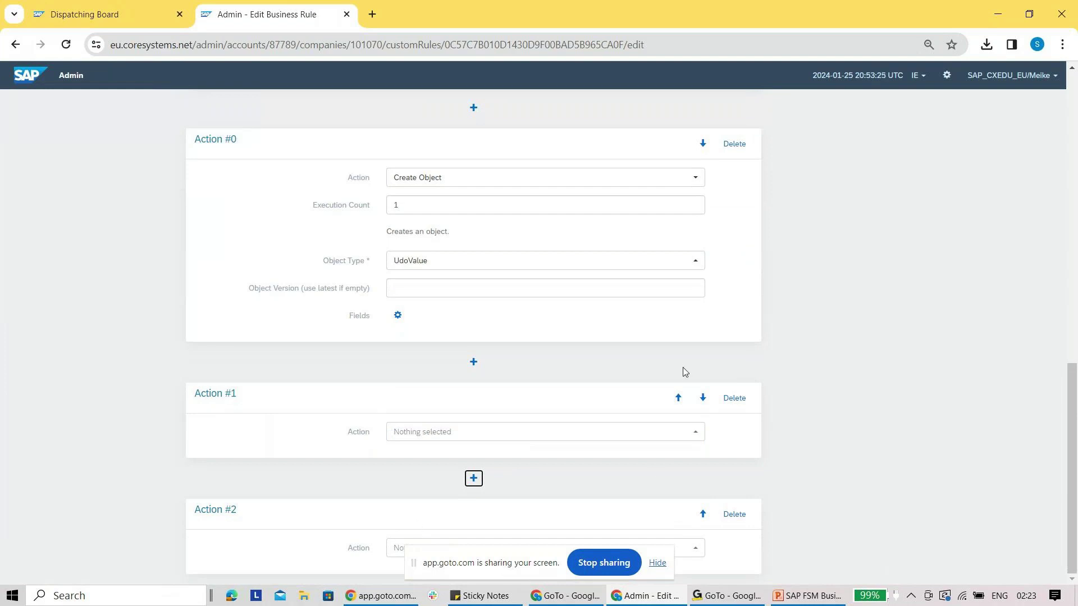
click(703, 514)
click(697, 179)
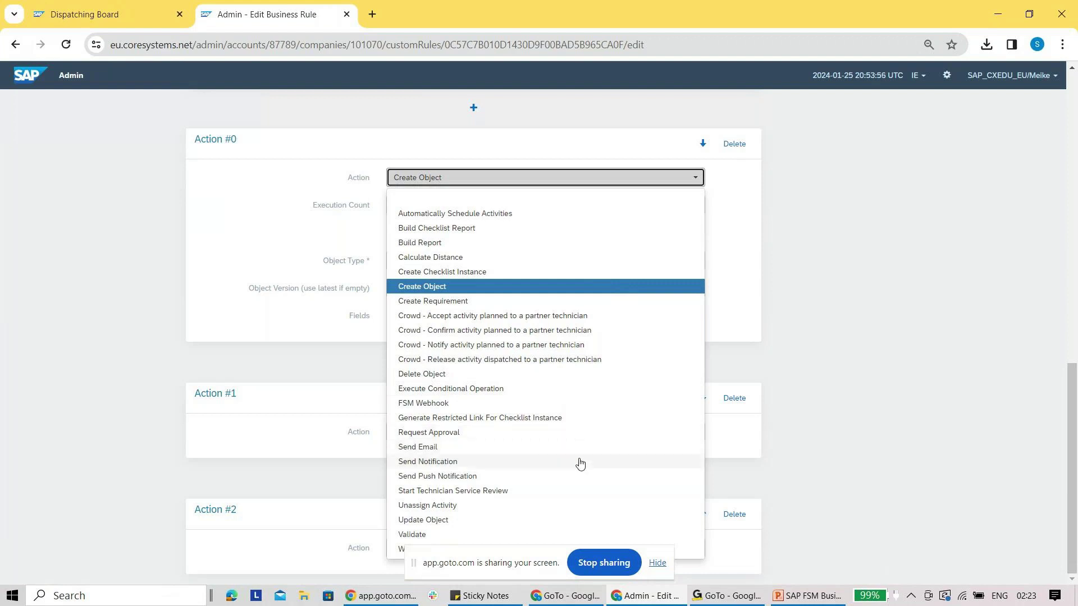
click(731, 224)
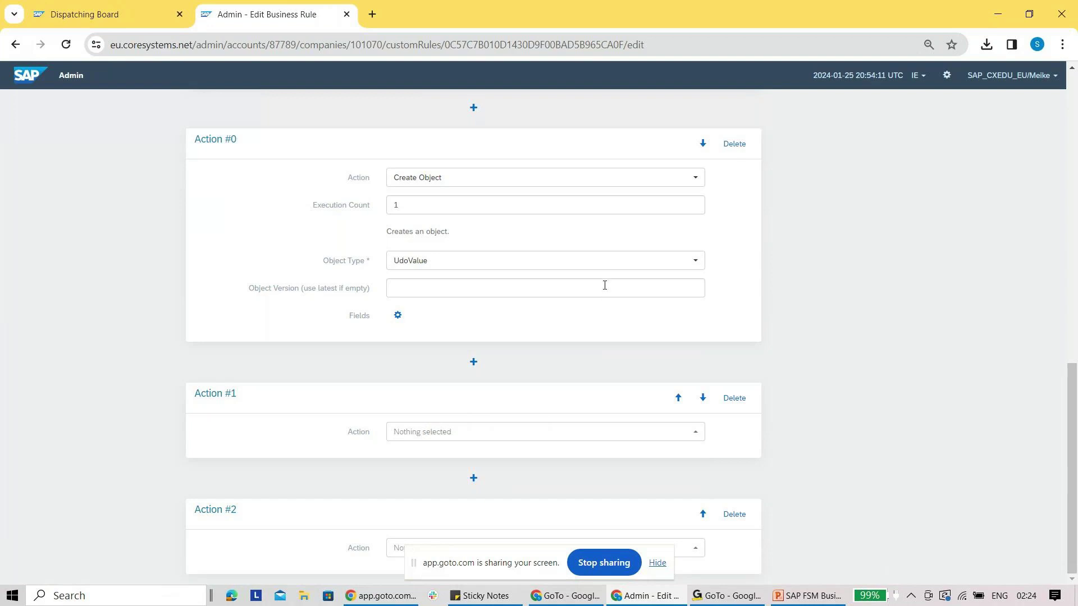
scroll(603, 284, up, 10)
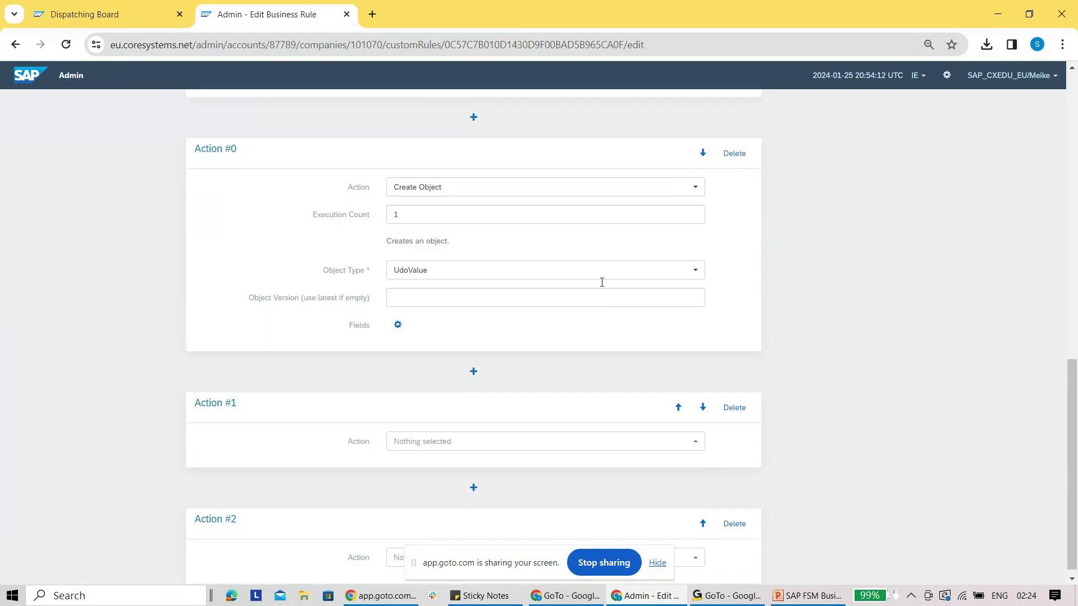
scroll(604, 280, up, 4)
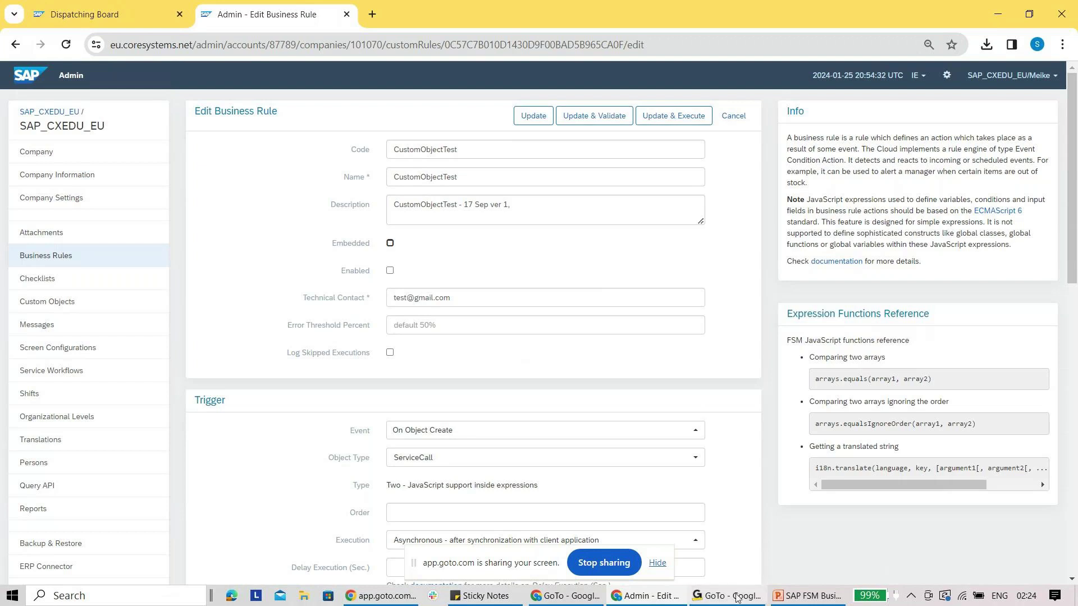
click(808, 601)
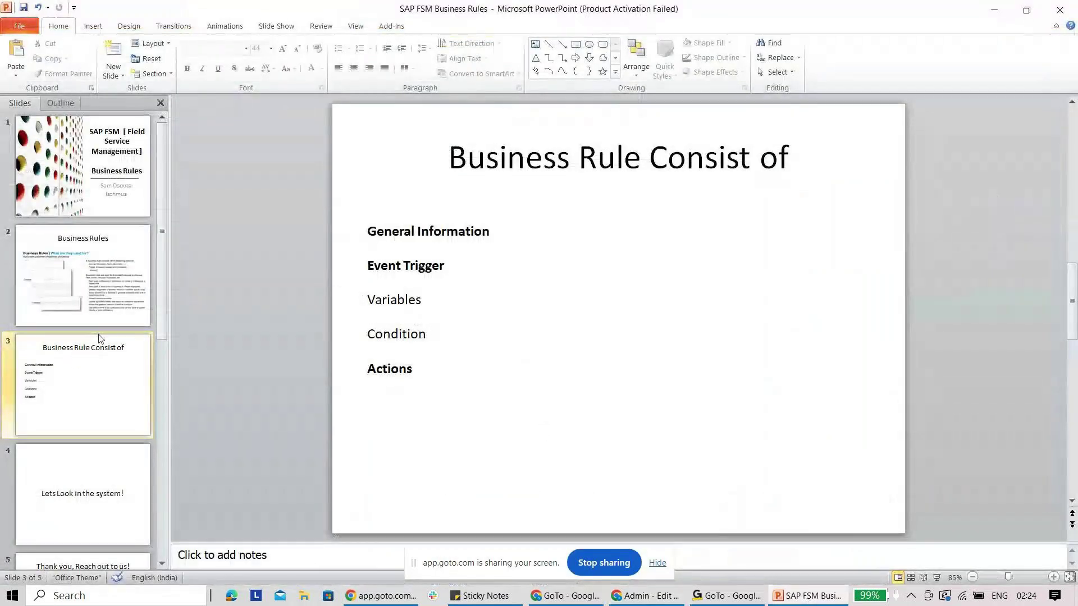
Step: Show slide 4, 'Lets Look in the system!', then the closing 'Thank you, Reach out to us!' slide
click(112, 465)
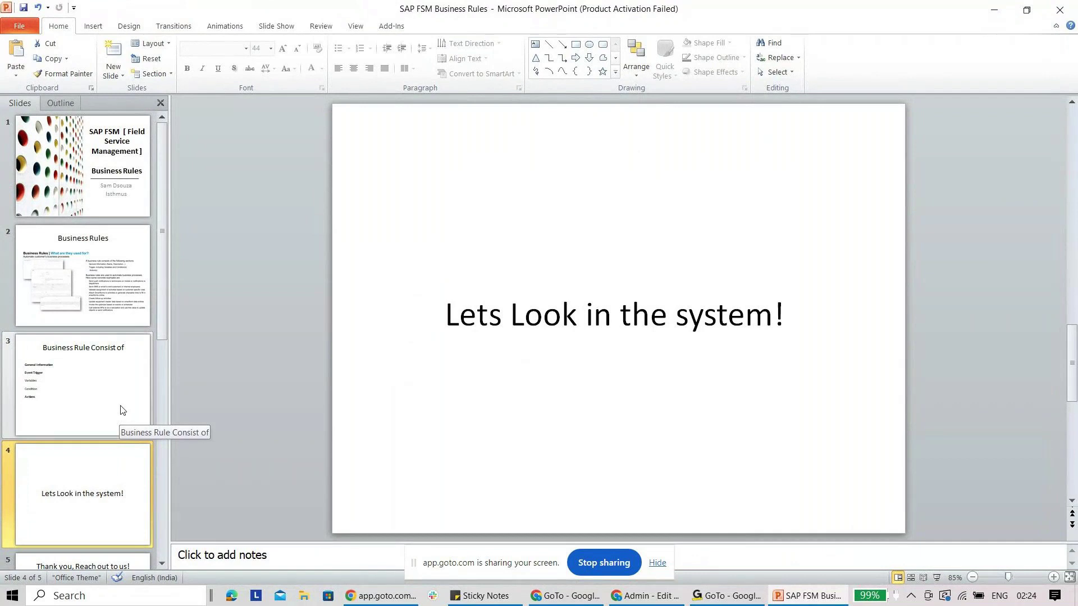
scroll(96, 413, down, 1)
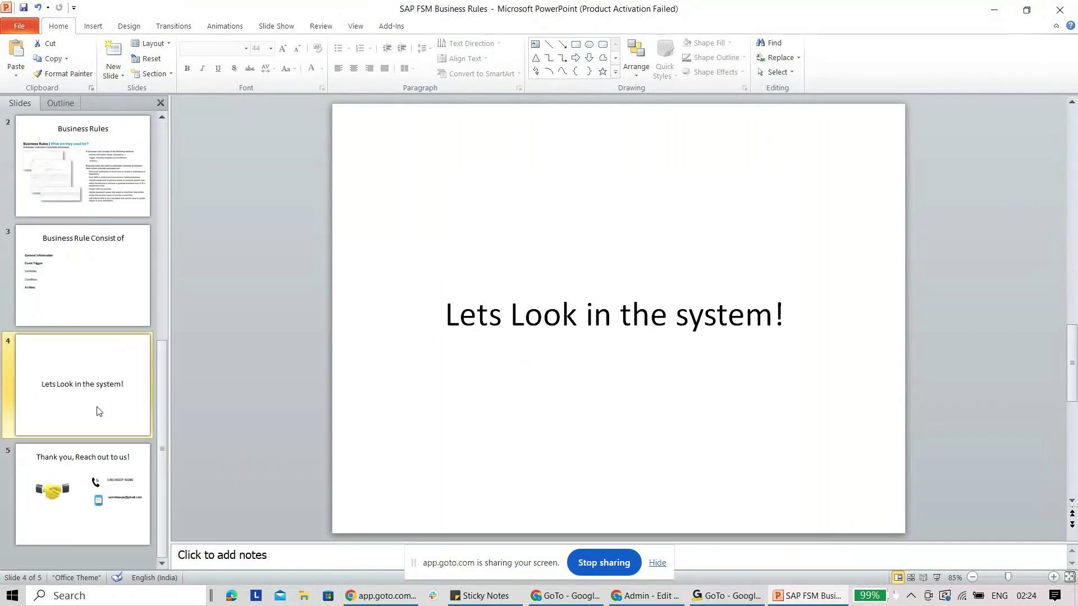
click(91, 475)
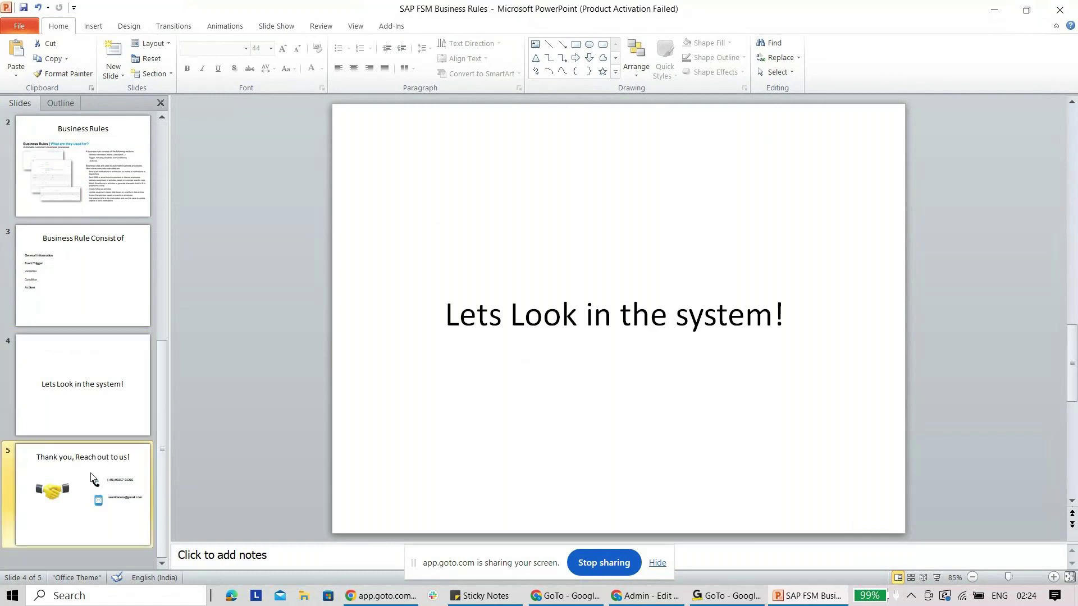